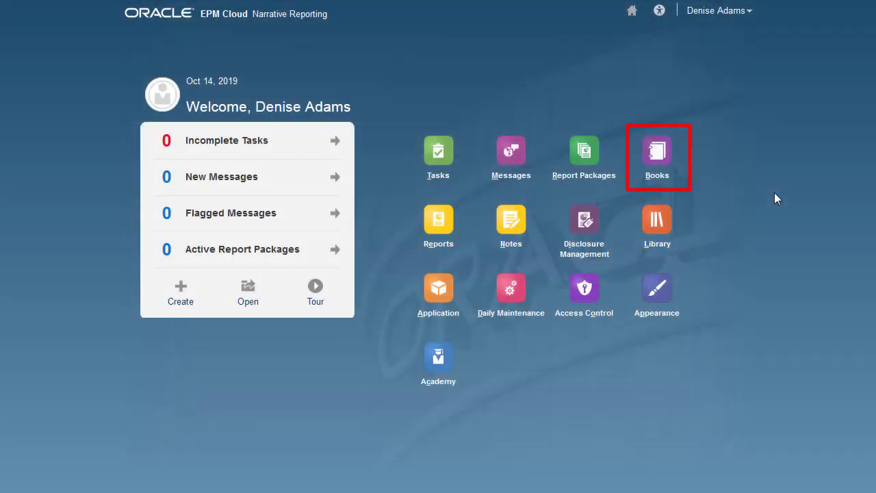
Open the Vision Segments Summary book for editing from the Books list
click(664, 156)
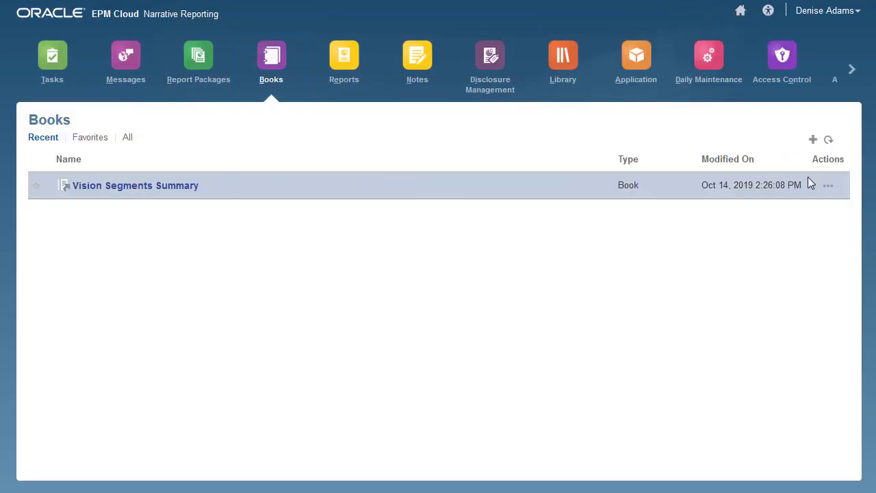
click(829, 191)
click(813, 222)
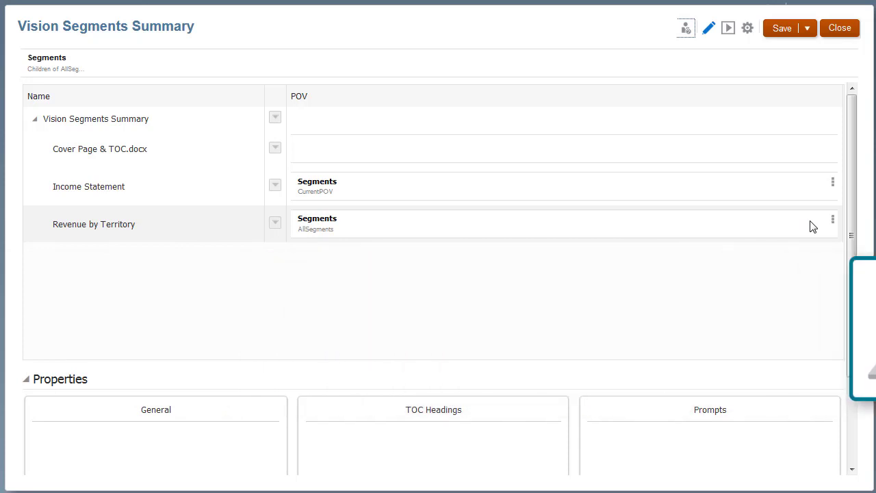
Add a section named Segments below Cover Page & TOC.docx, with the Segments dimension on its POV
click(275, 147)
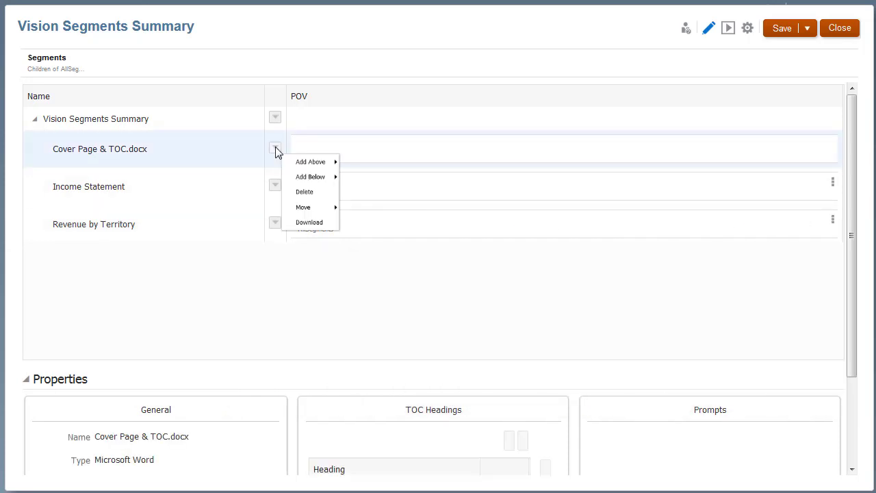
mouse_move(338, 186)
click(396, 211)
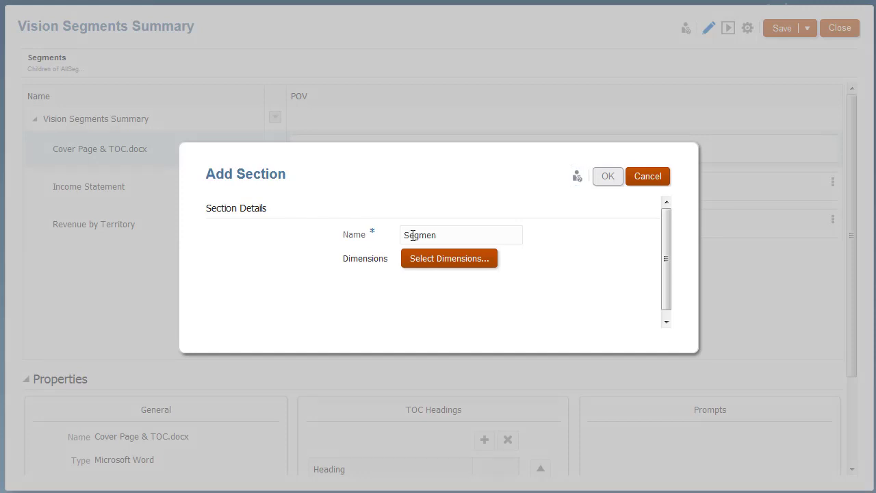
click(436, 260)
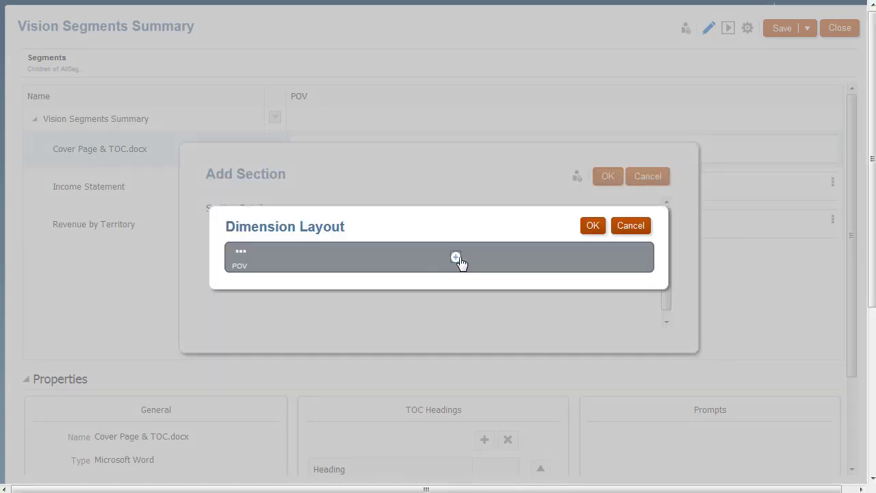
click(457, 259)
click(490, 368)
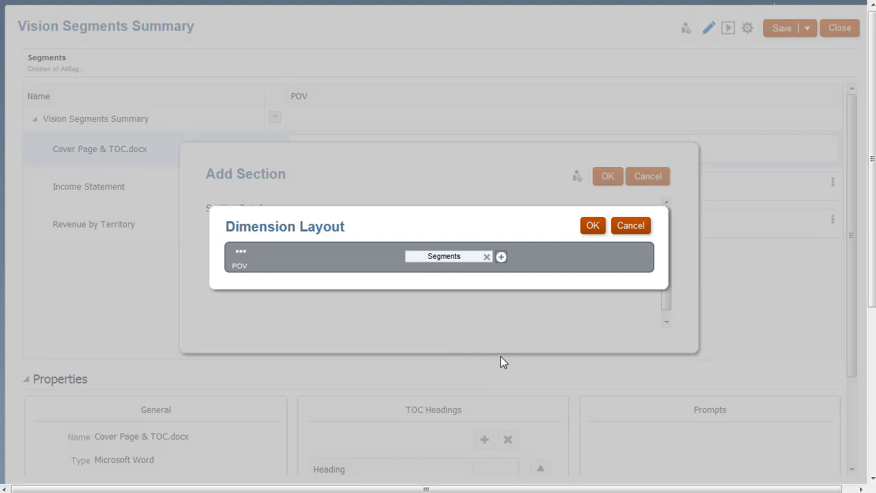
click(592, 227)
click(607, 178)
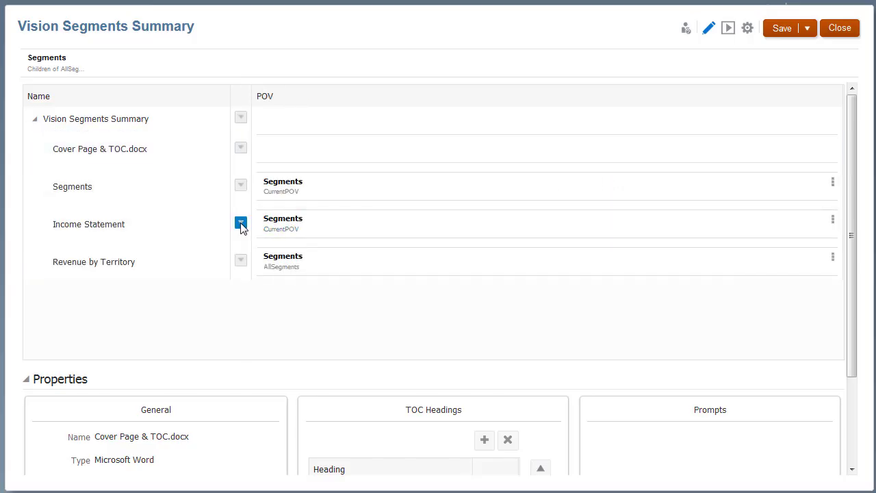
Move the Income Statement report into the Segments section as its child
click(241, 222)
mouse_move(294, 310)
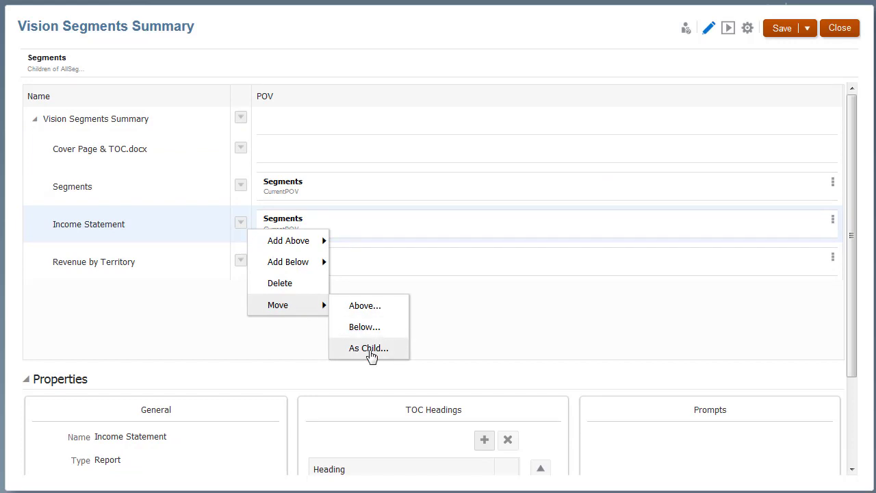
click(370, 350)
click(327, 276)
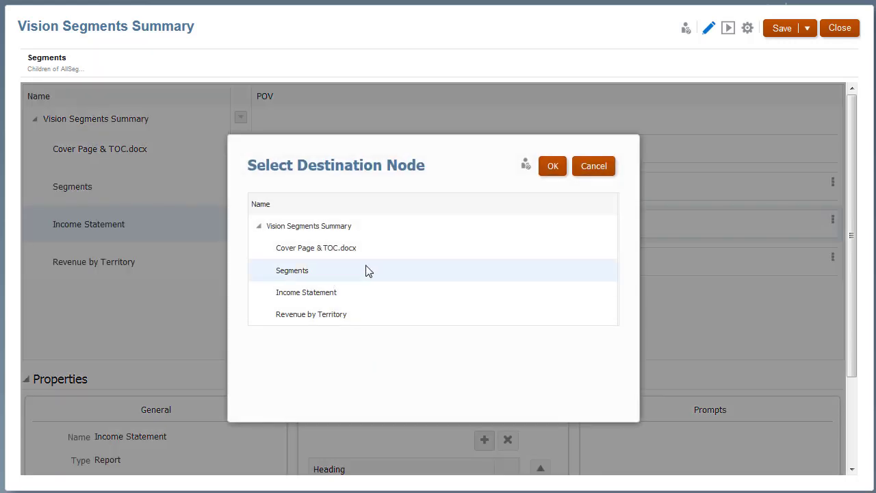
click(552, 165)
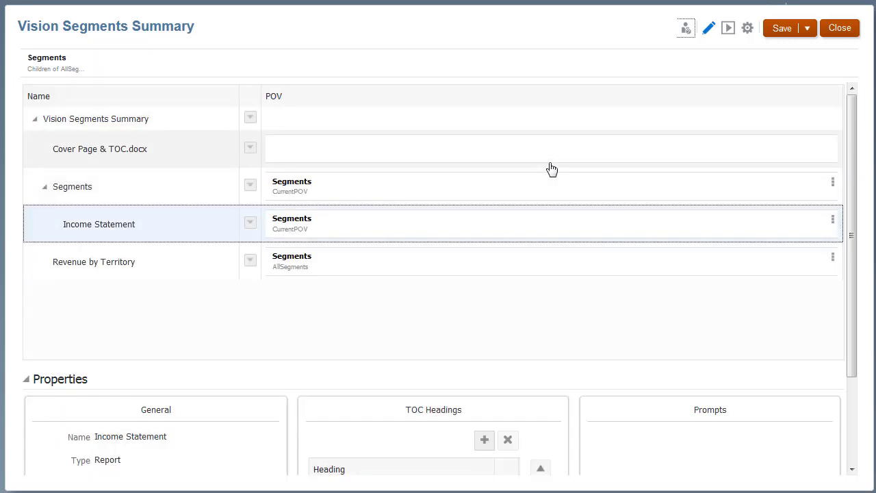
Preview the book, check the table of contents, income statement and revenue pages, and return to editing
click(728, 29)
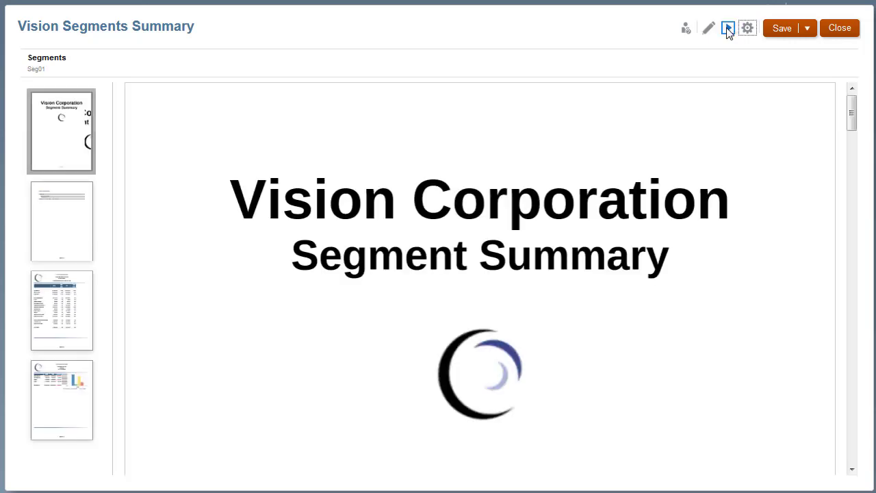
click(75, 217)
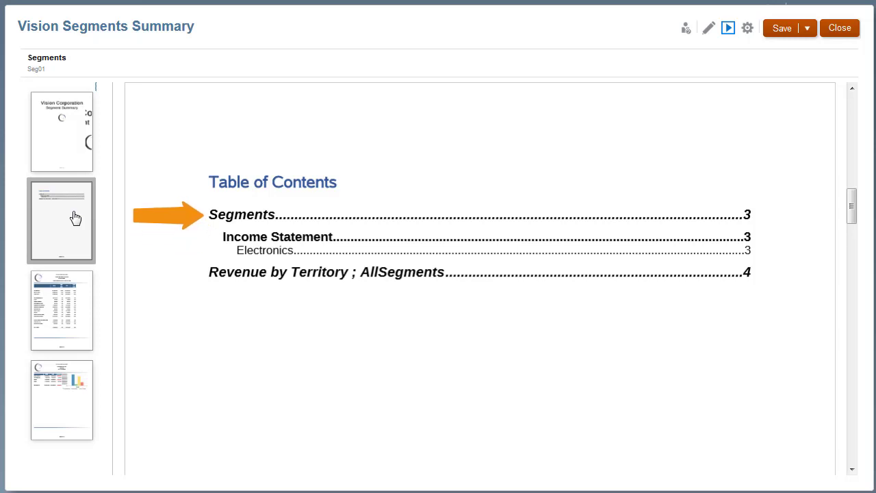
click(75, 296)
click(72, 385)
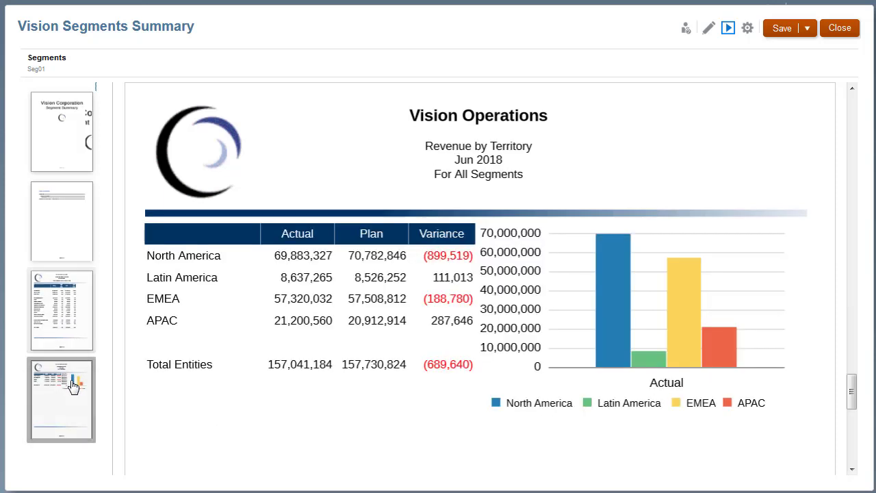
click(708, 30)
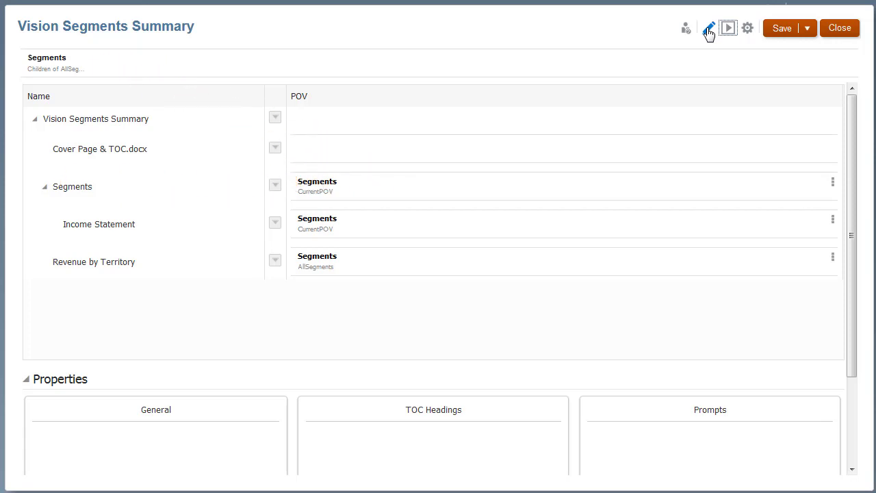
Replace the member selection of the book-level Segments POV with AllSegments
click(74, 69)
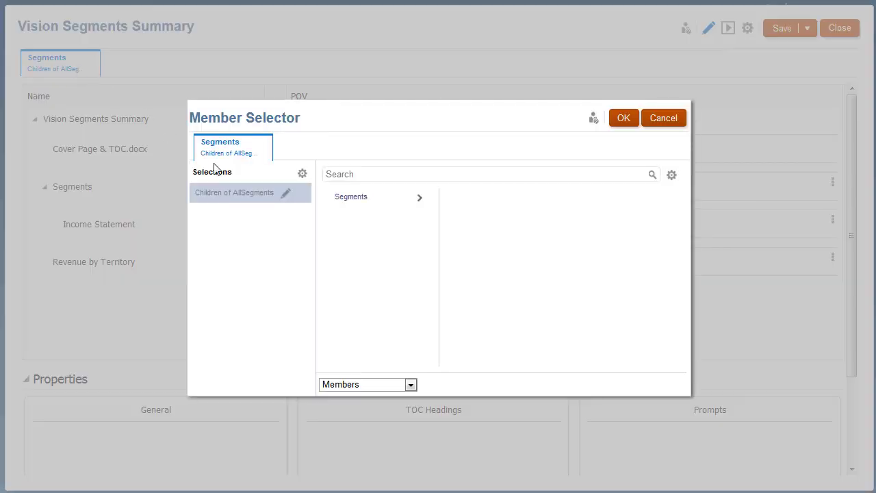
click(302, 173)
click(322, 210)
click(419, 199)
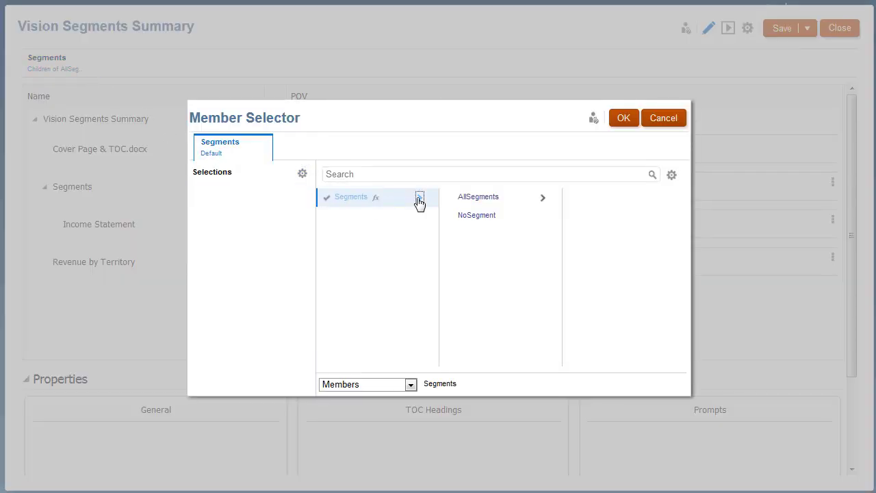
click(450, 197)
click(624, 121)
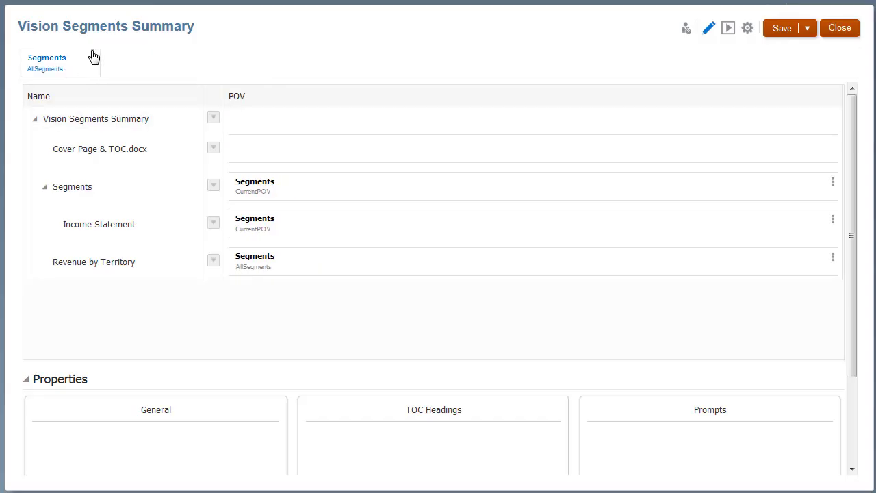
click(94, 56)
click(104, 110)
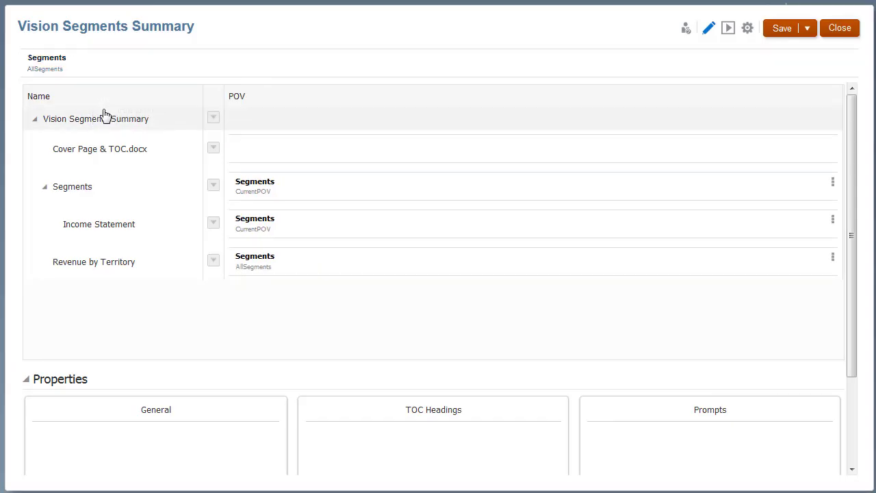
Set the Segments section's POV to Children of CurrentPOV and preview the book's table of contents
click(266, 199)
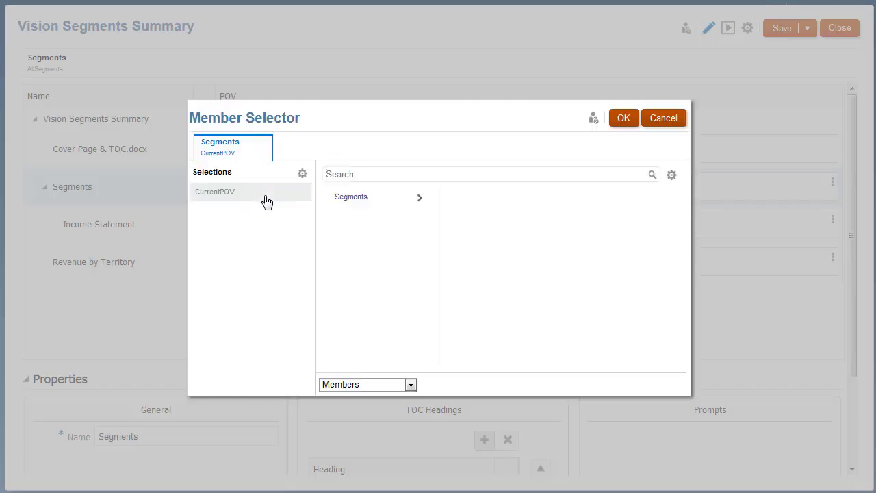
click(302, 172)
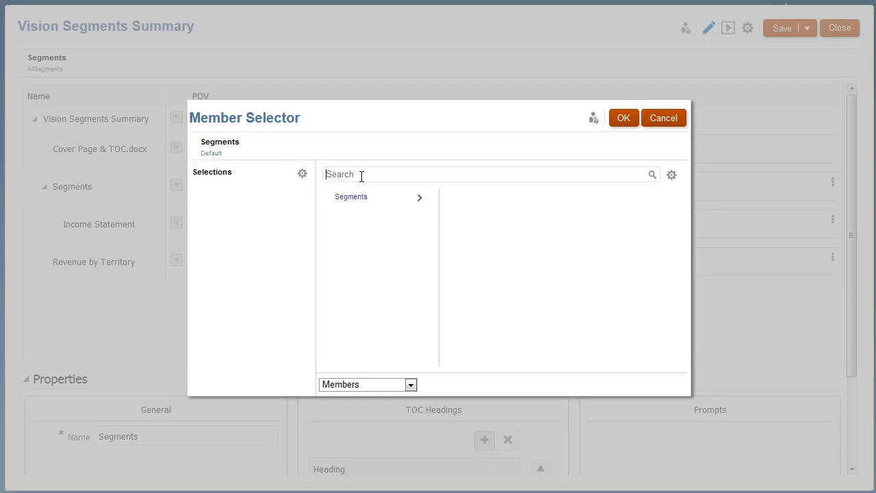
text(Children)
click(651, 175)
click(448, 199)
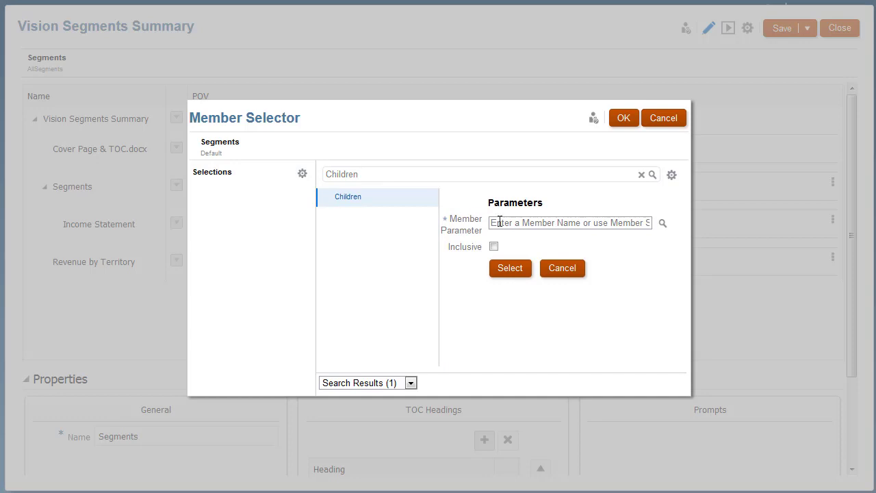
click(504, 224)
text(Current)
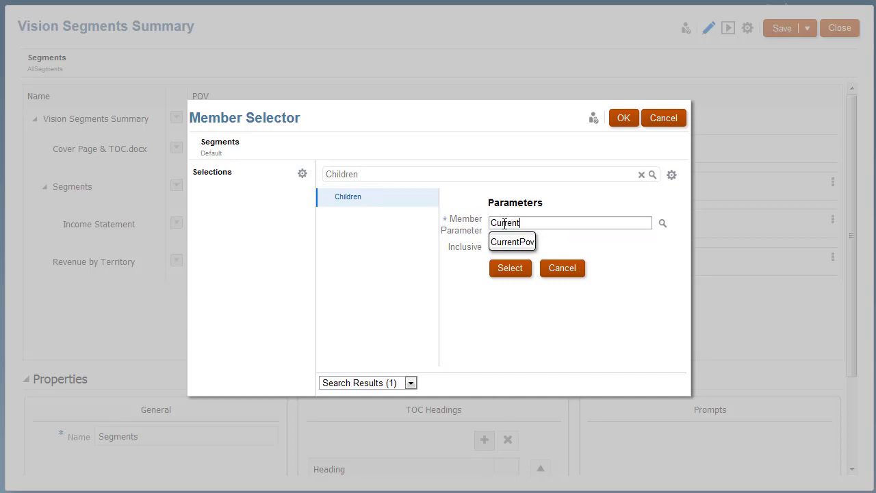
click(515, 244)
click(510, 268)
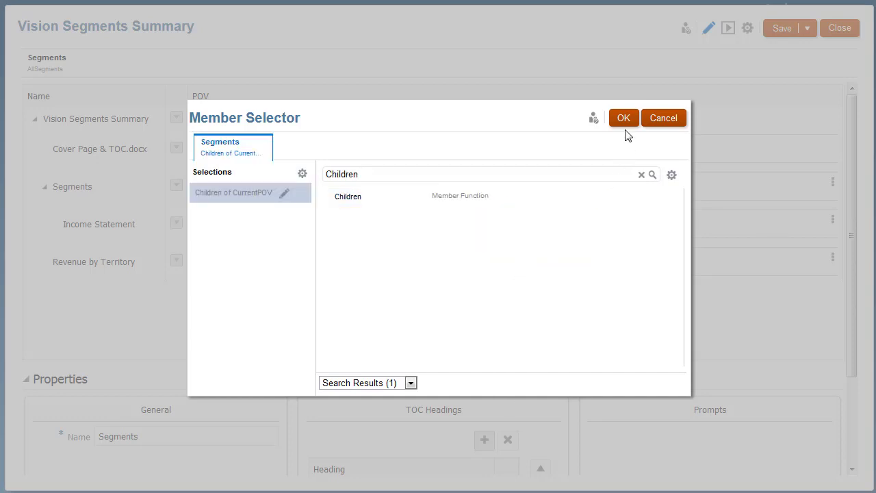
click(624, 119)
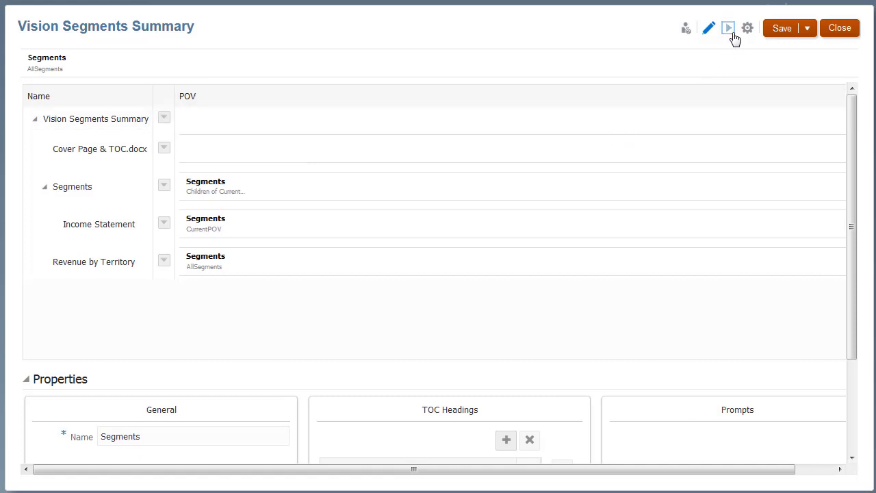
click(729, 29)
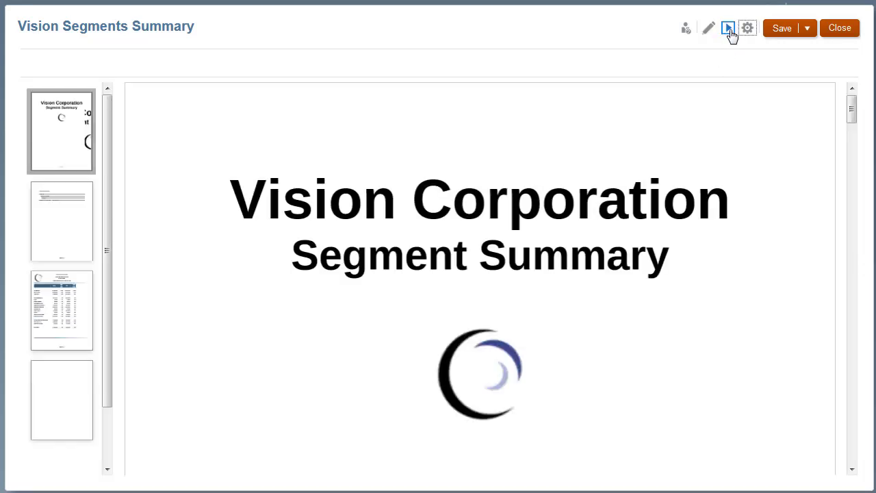
click(74, 242)
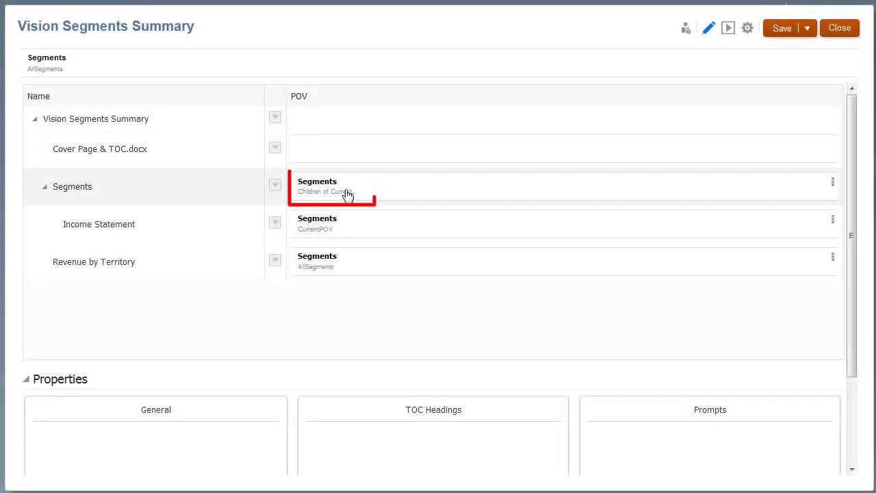
Replace the Segments section's POV selection with the inclusive Children of AllSegments
click(344, 194)
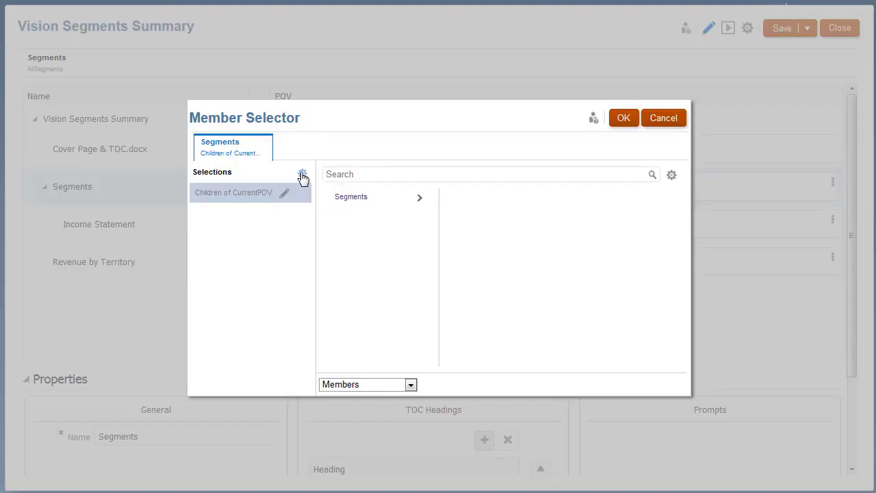
click(303, 176)
click(320, 210)
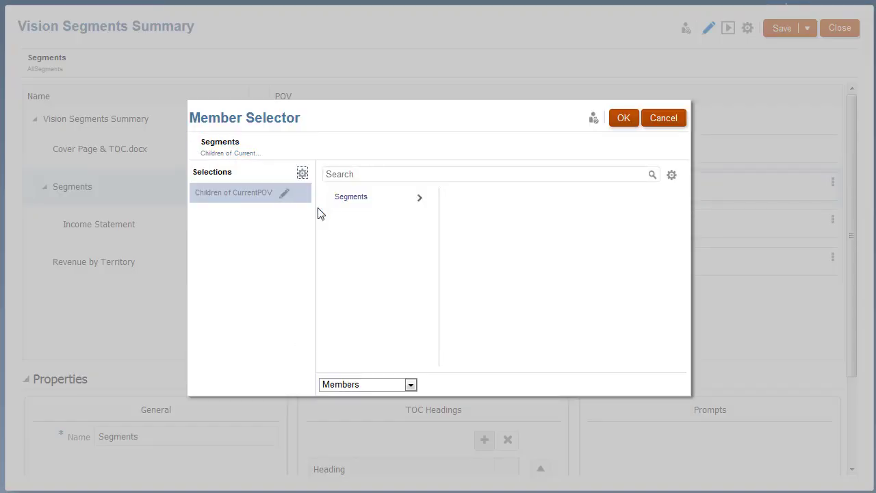
click(419, 199)
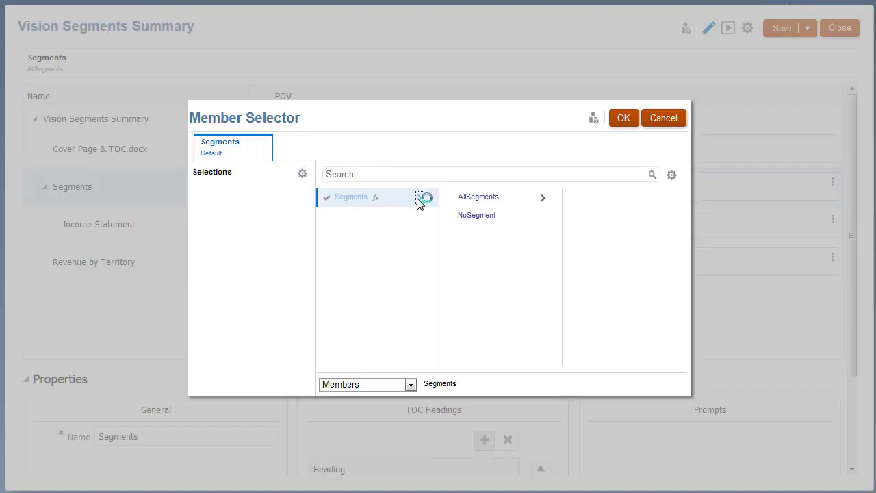
click(507, 198)
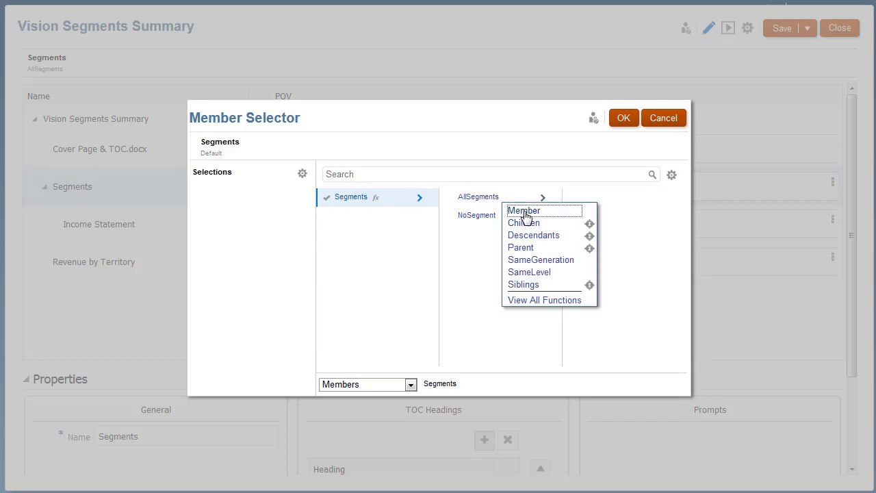
click(591, 226)
click(624, 122)
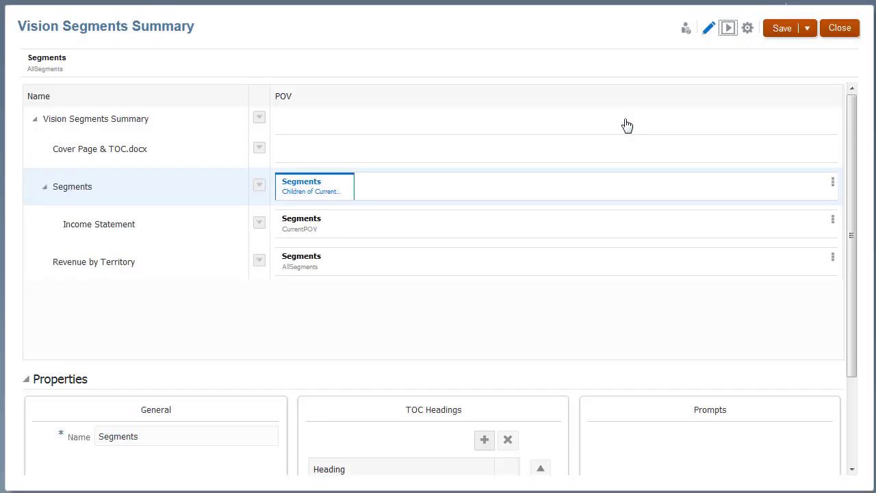
Preview the book again to check which segments the table of contents lists, and return to editing
click(729, 29)
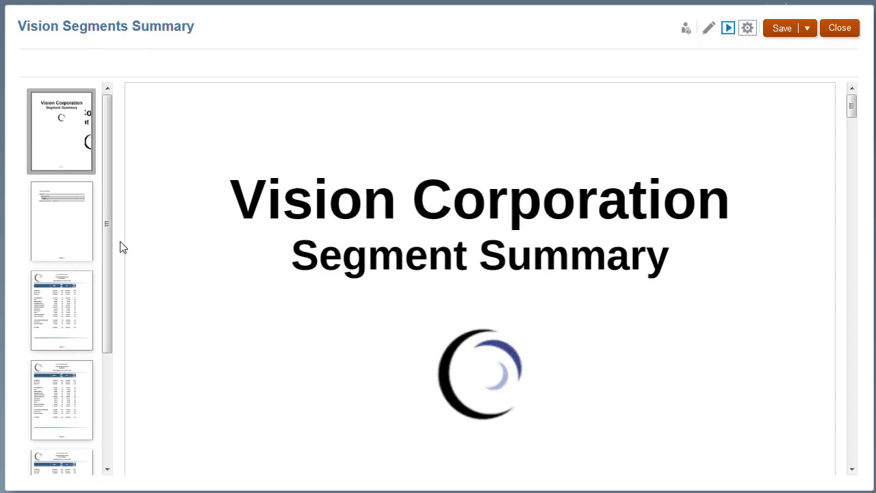
click(74, 238)
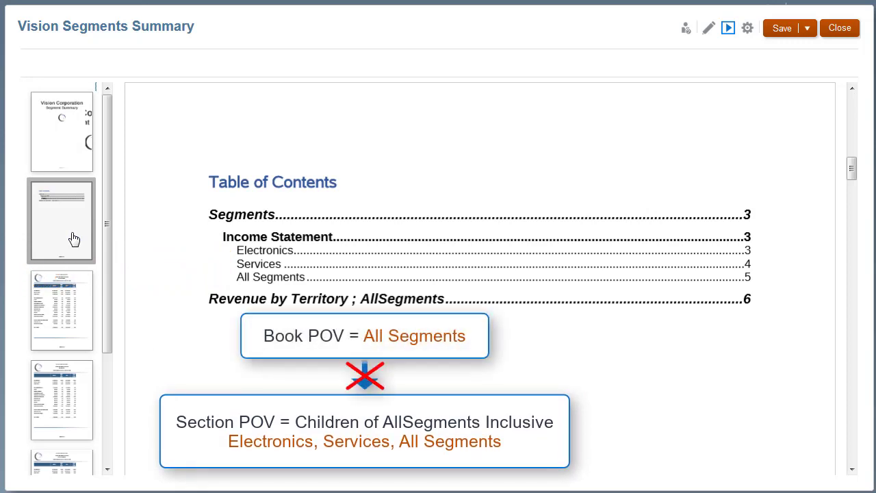
click(709, 29)
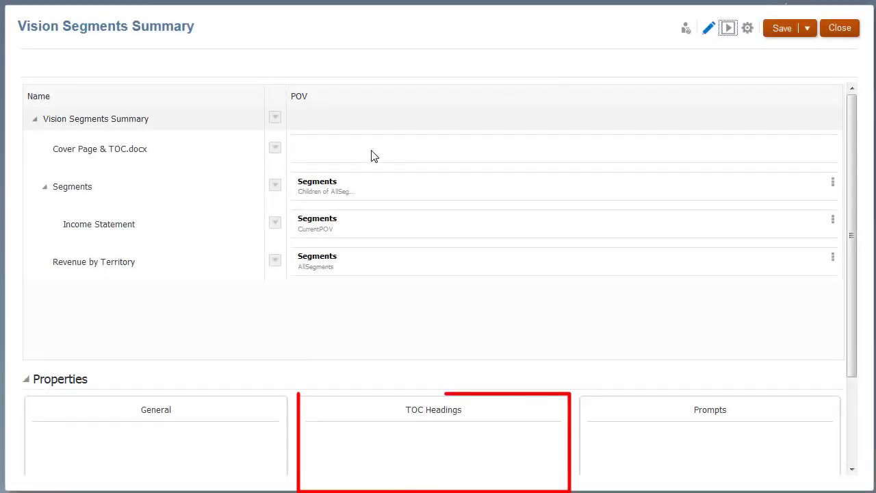
Replace the Segments section's TOC heading with MemberAlias("Segments")
click(225, 199)
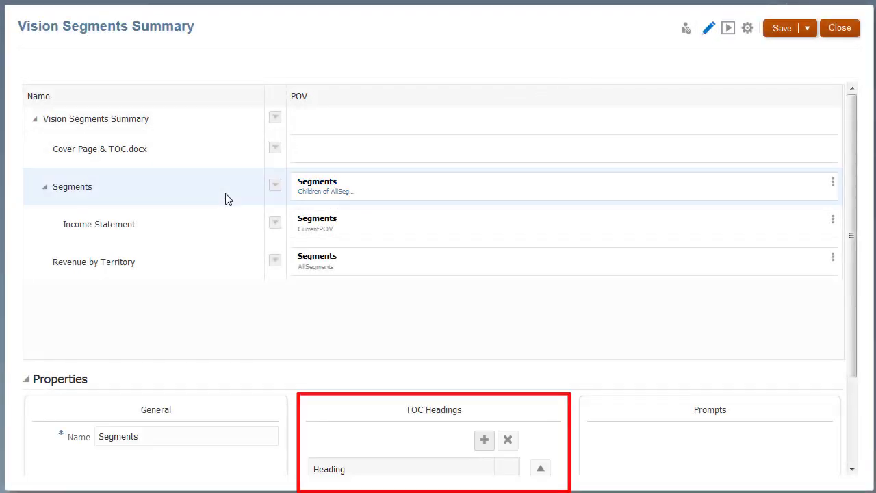
scroll(402, 431, down, 3)
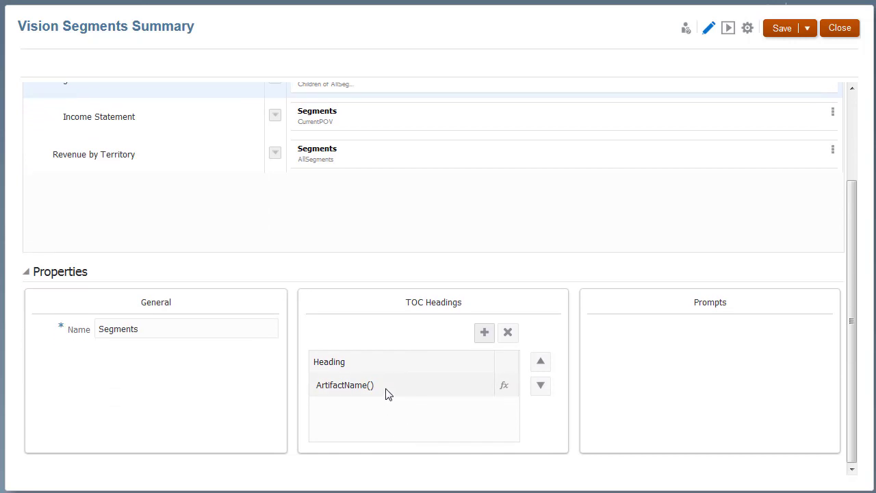
click(387, 394)
drag(387, 391, 299, 380)
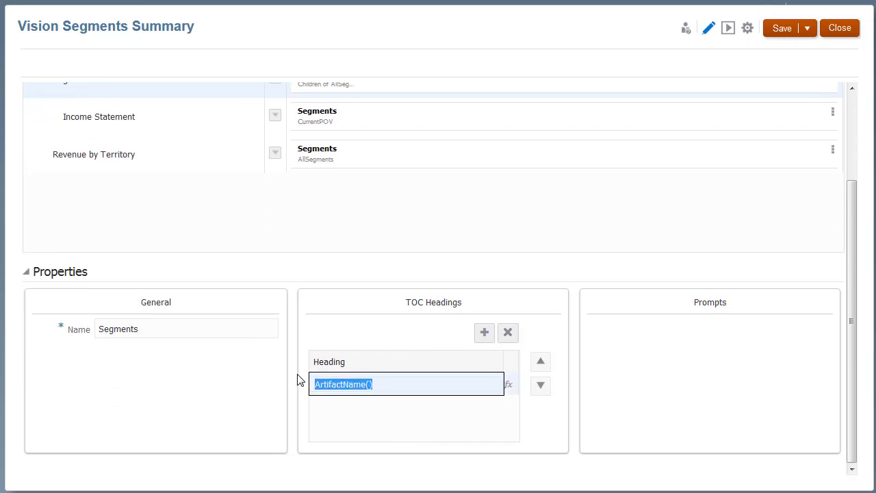
text(MemberAlias("Segments"))
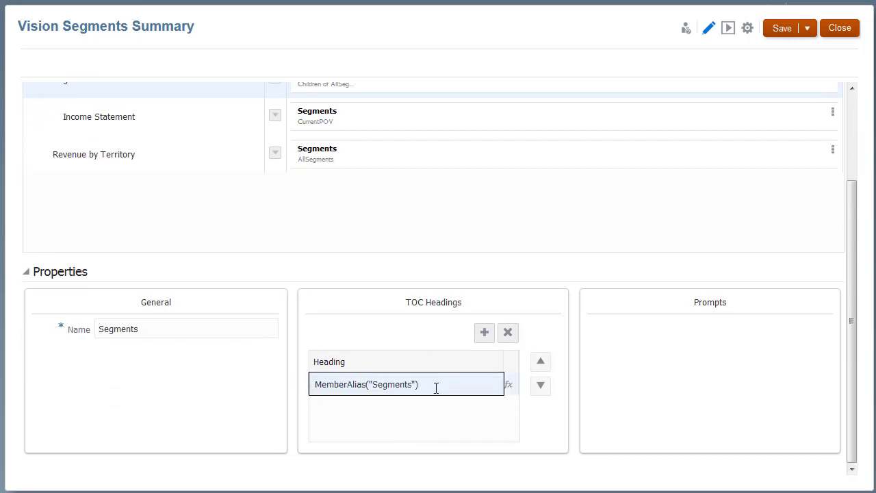
click(442, 408)
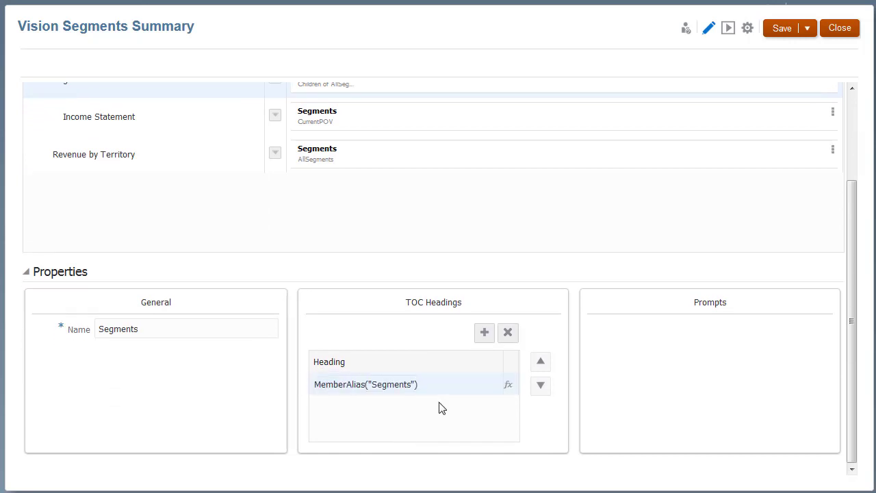
Delete the MemberAlias("Segments") TOC heading from the Income Statement and preview the book's table of contents
click(170, 127)
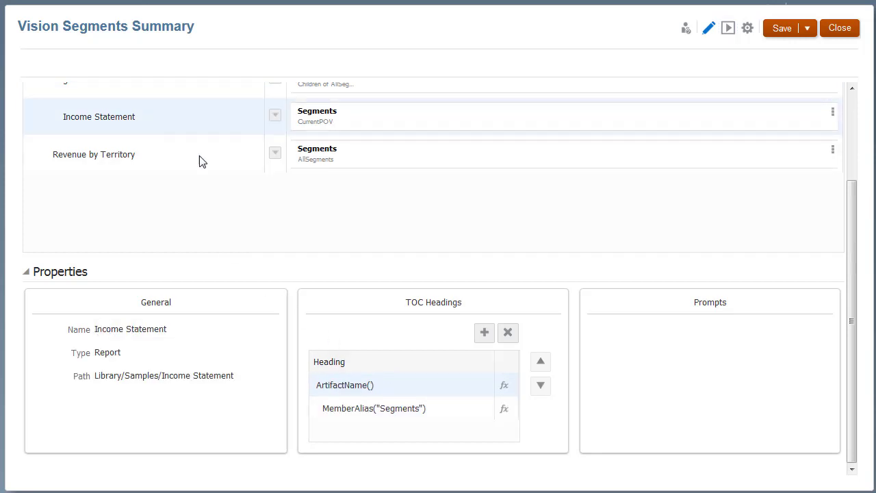
click(446, 412)
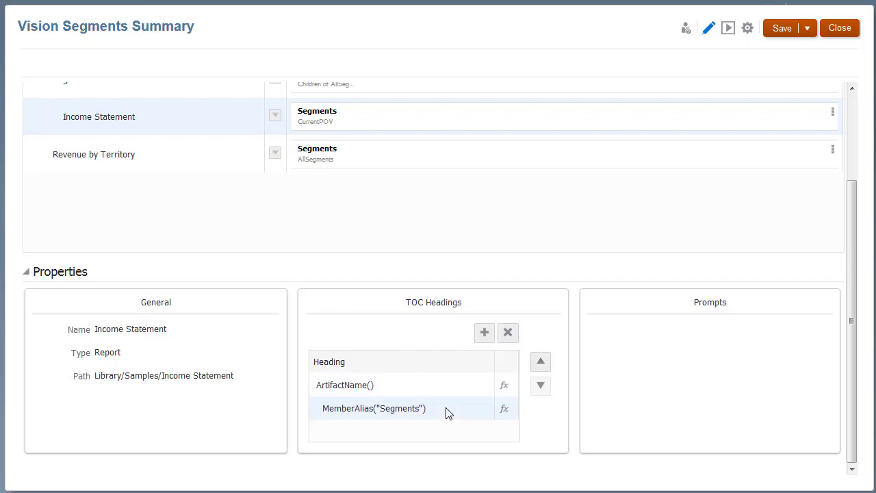
click(507, 334)
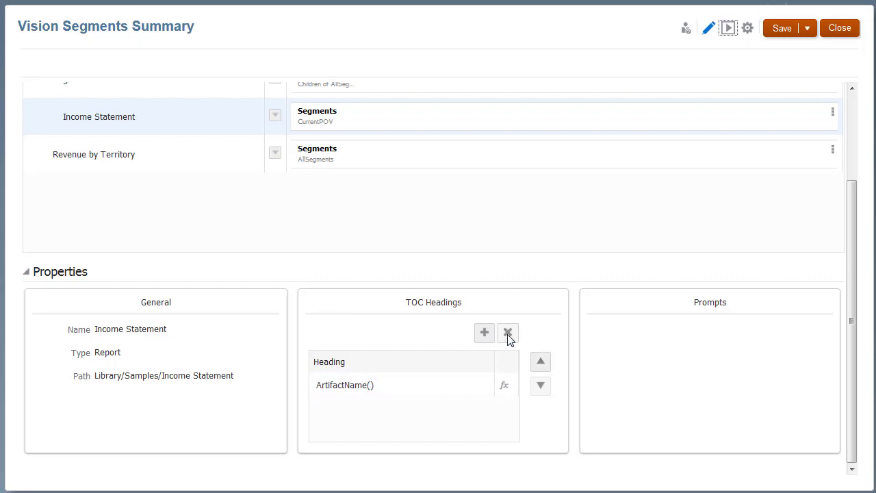
click(728, 28)
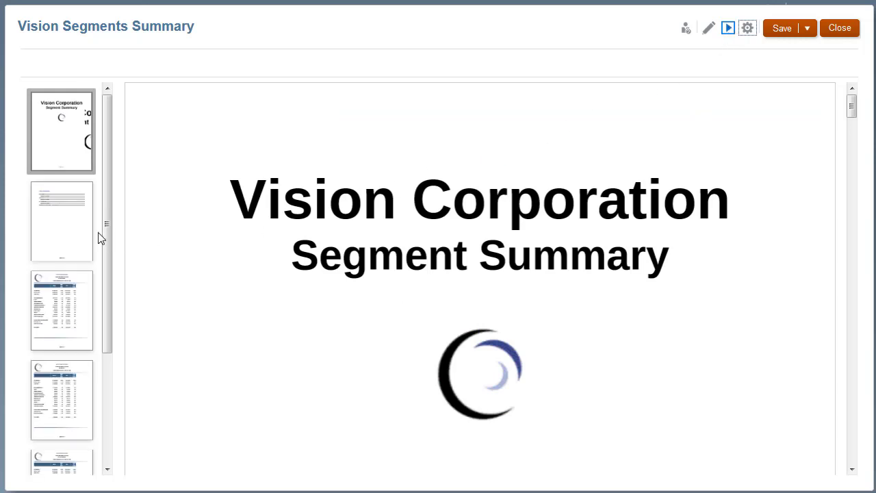
click(54, 226)
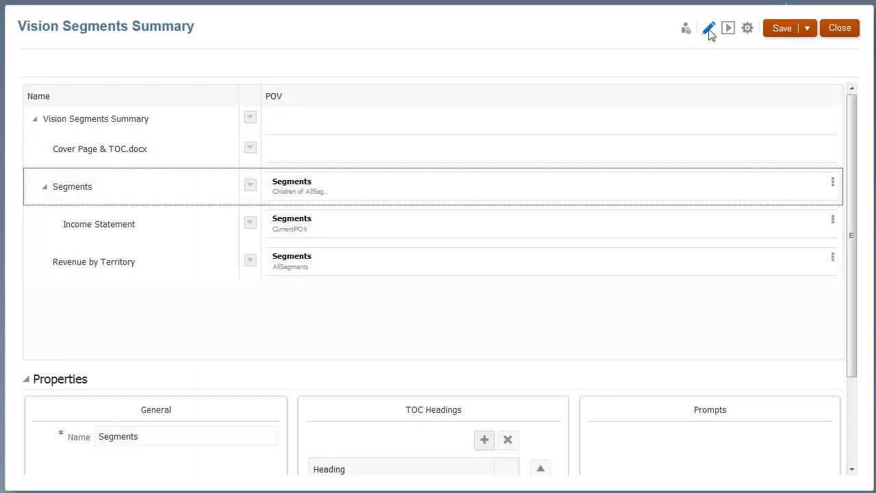
Add a child section named Subsegments under the Segments section, using the Segments dimension in its POV
click(250, 185)
mouse_move(318, 247)
click(371, 269)
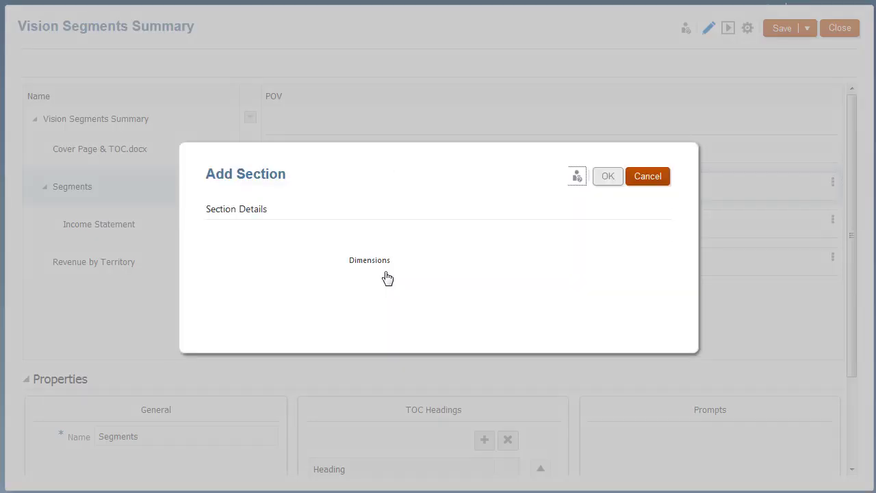
click(413, 235)
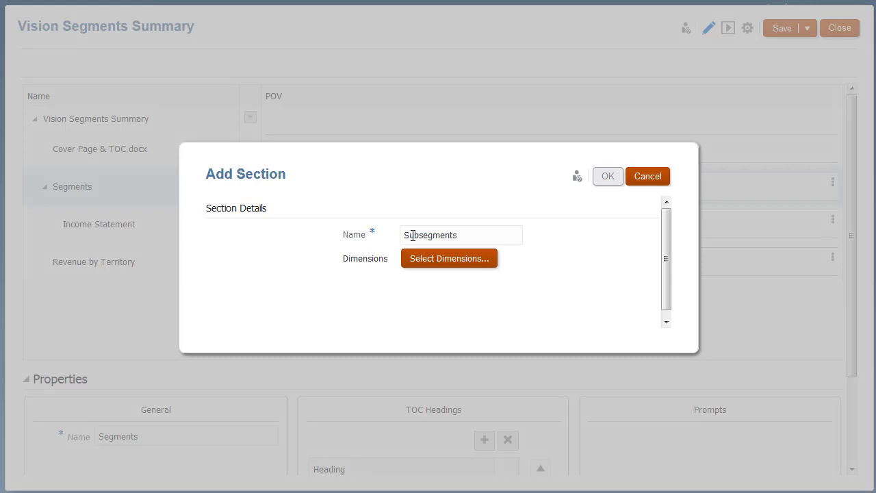
click(442, 259)
click(456, 258)
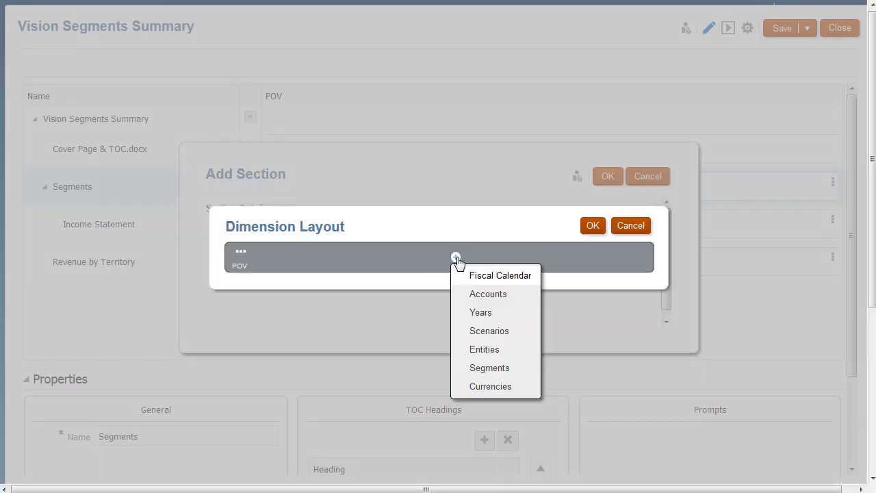
click(483, 368)
click(592, 230)
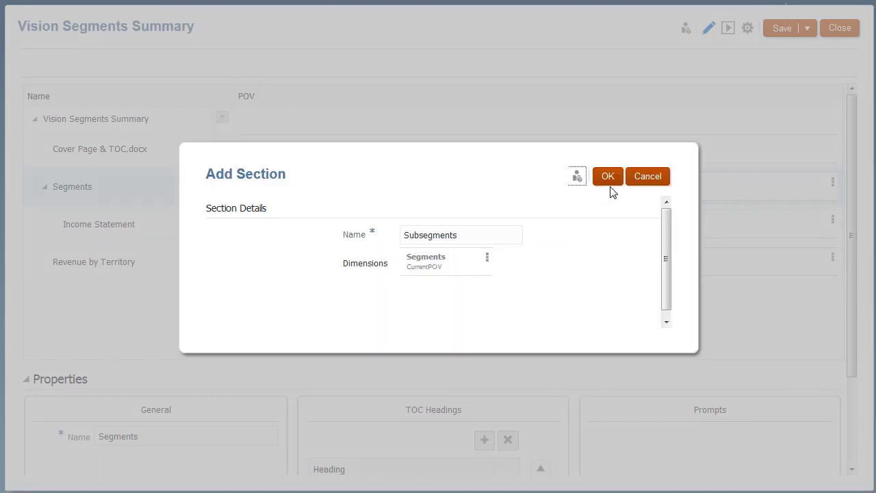
click(609, 180)
Move the Income Statement into the Subsegments section as its child
click(250, 223)
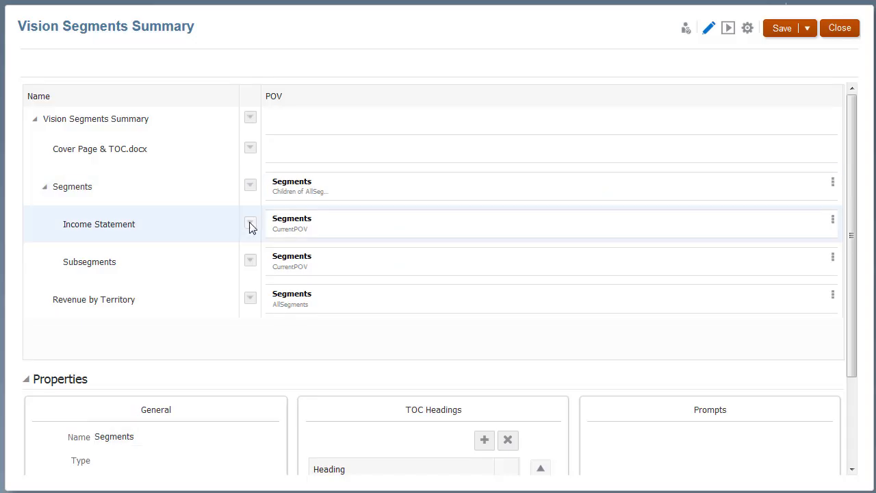
mouse_move(311, 306)
click(370, 347)
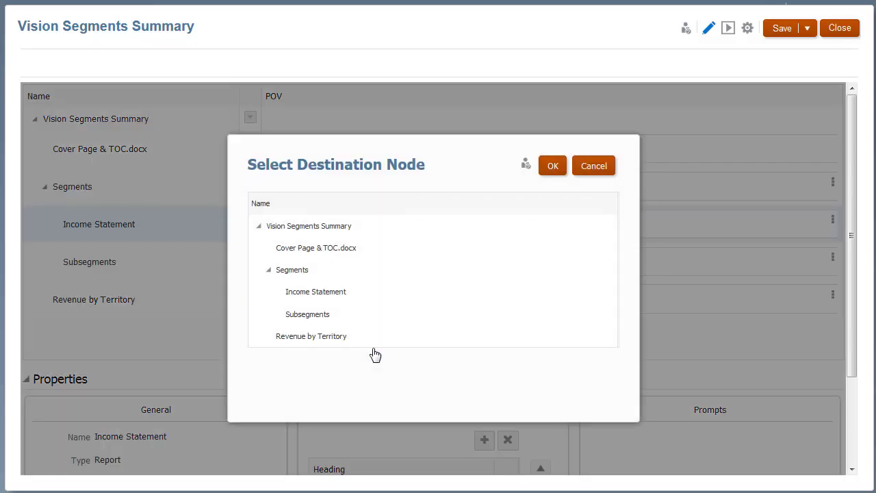
click(552, 167)
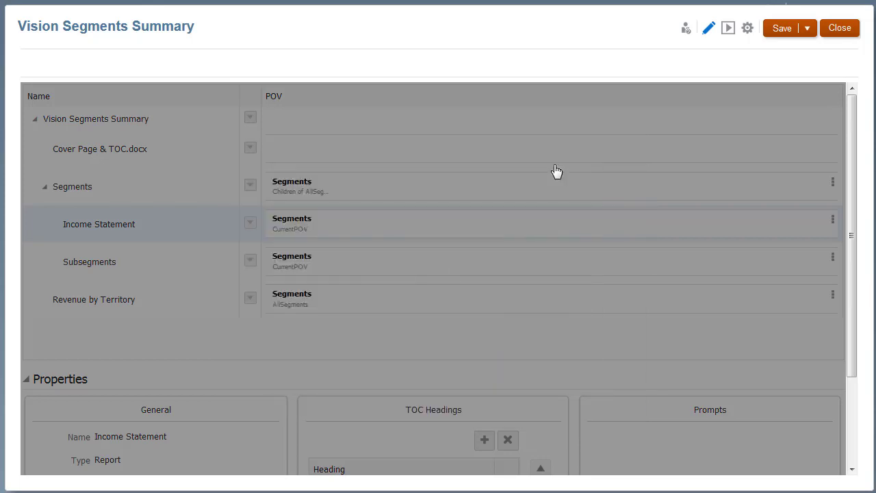
Set the Subsegments section's Segments POV to Children of CurrentPOV
click(309, 233)
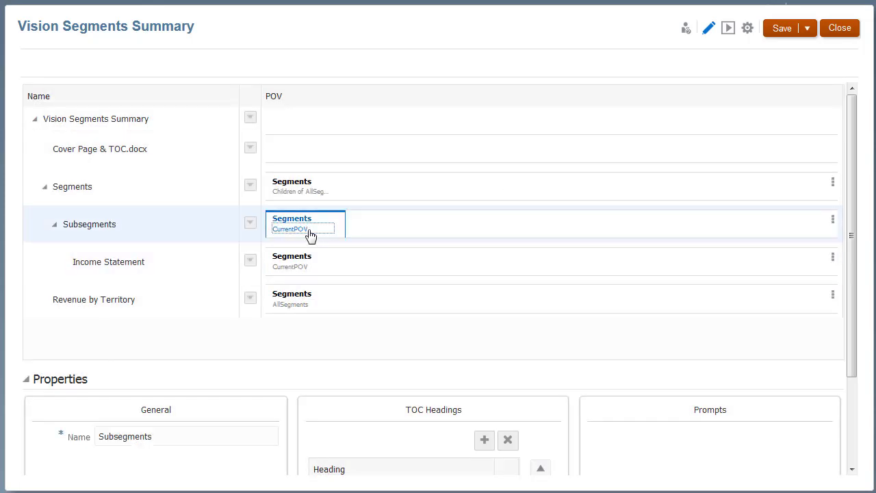
click(302, 174)
click(325, 210)
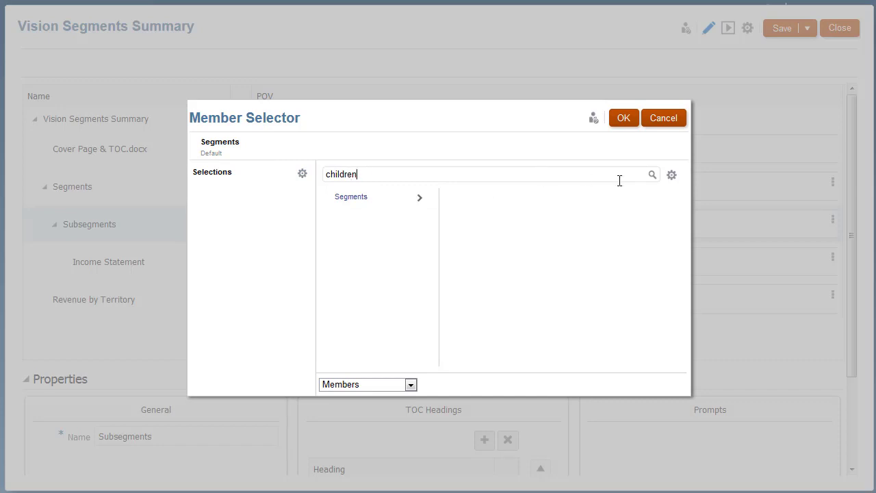
click(652, 174)
click(417, 202)
click(499, 222)
text(c)
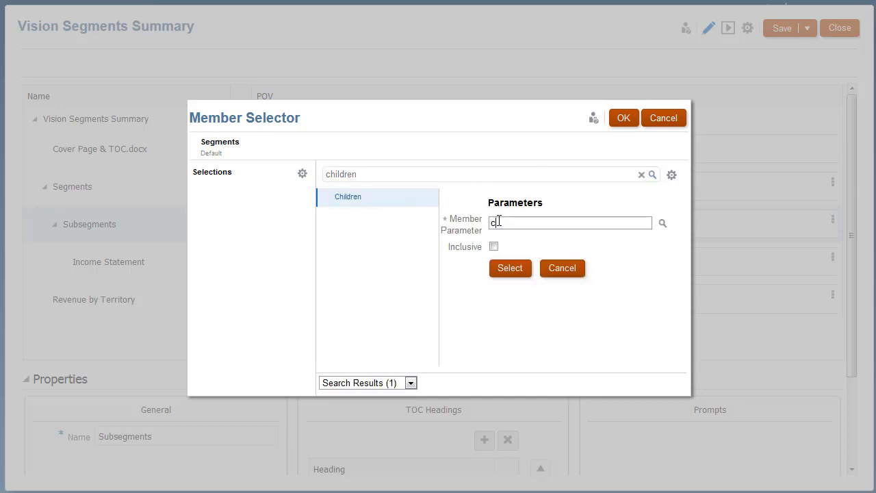
text(urrent)
click(513, 245)
click(511, 267)
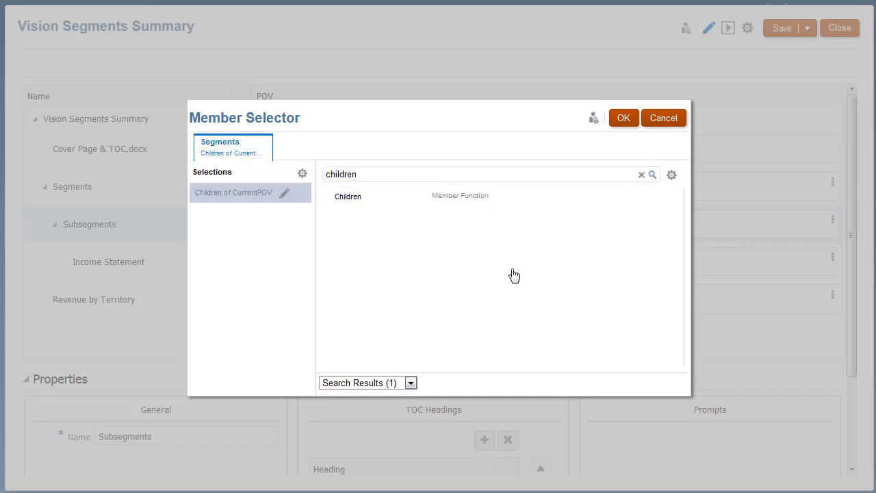
click(623, 118)
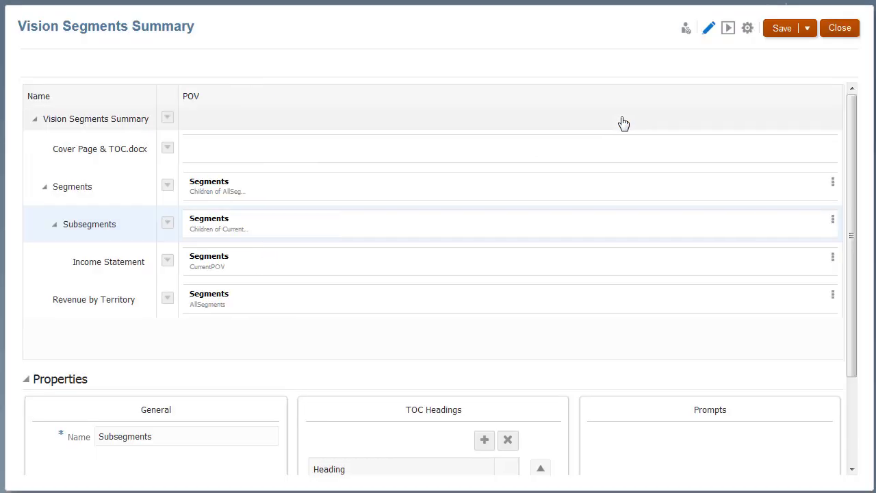
Replace the Subsegments section's TOC heading with MemberAlias("Segments")
drag(854, 372, 862, 467)
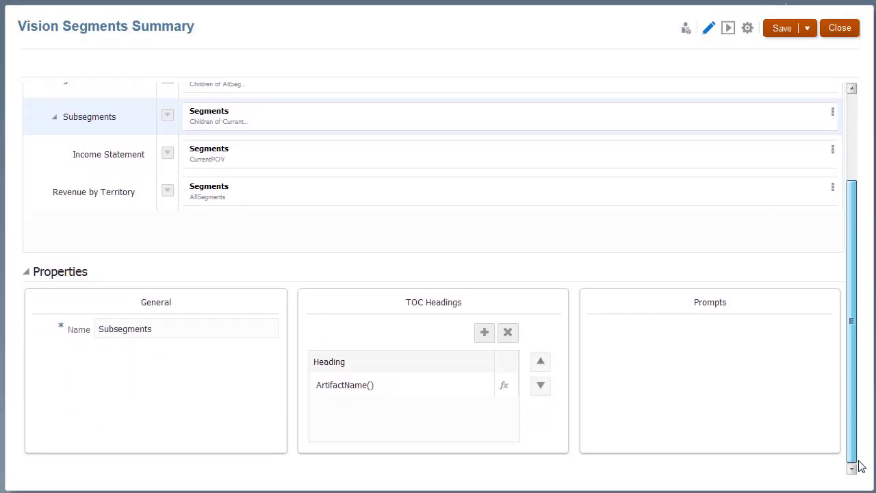
click(383, 388)
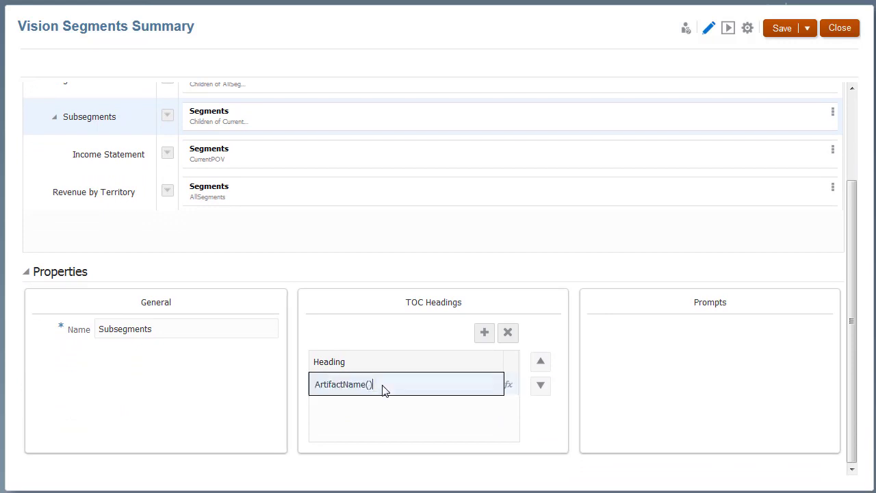
key(ctrl+a)
text(MemberAlias("Segments"))
click(382, 415)
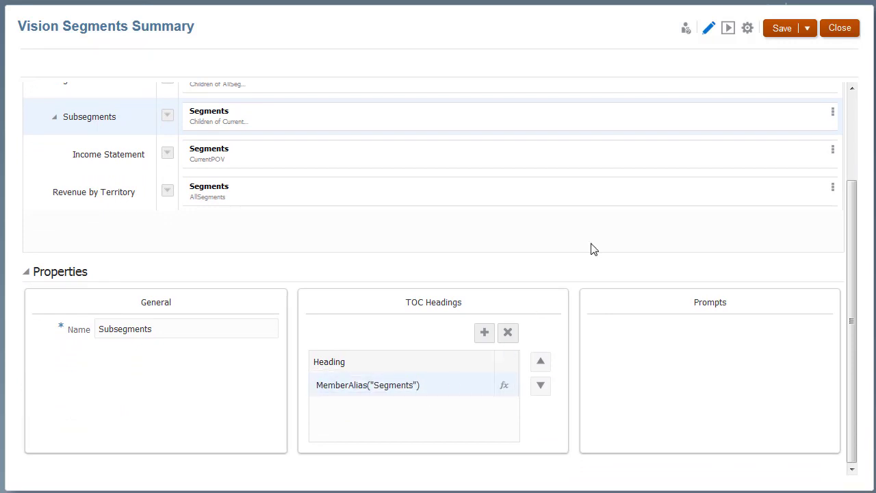
Preview the book and check how its table of contents nests segments, subsegments and income statements
click(728, 29)
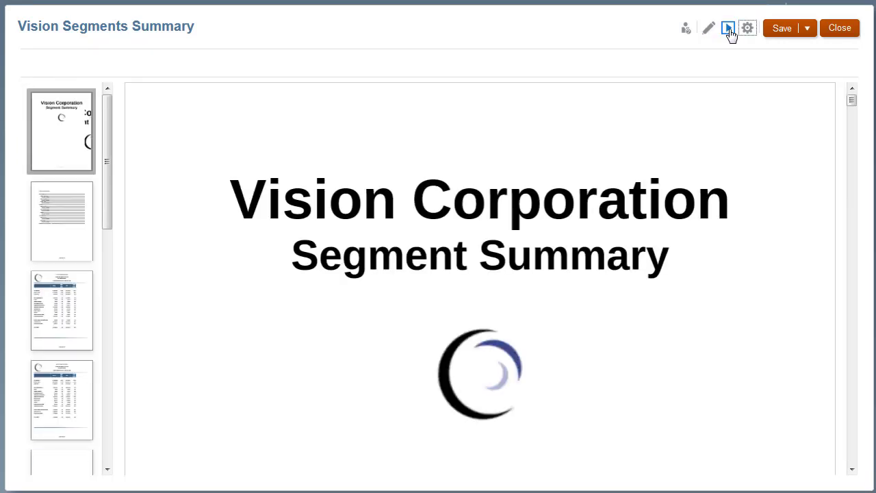
click(75, 248)
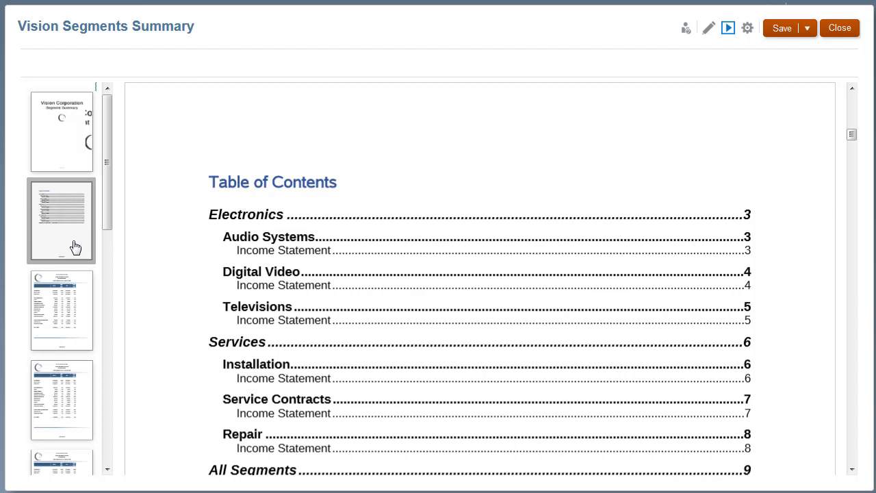
drag(852, 137, 852, 141)
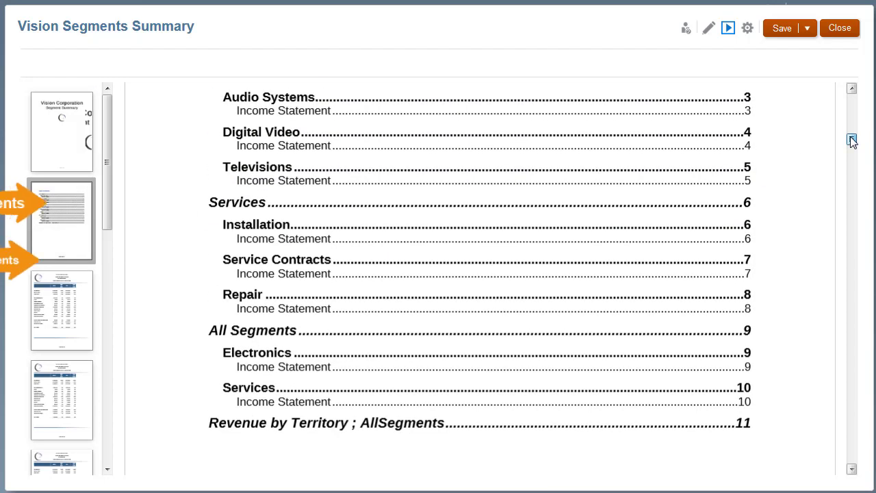
Save a copy of the book as Vision Revenue by Segment in Library/My Library and close it
click(809, 30)
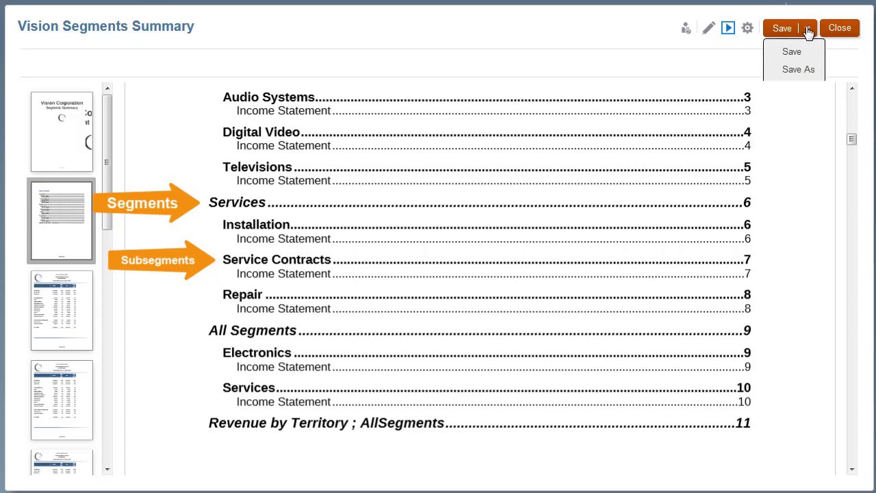
click(798, 70)
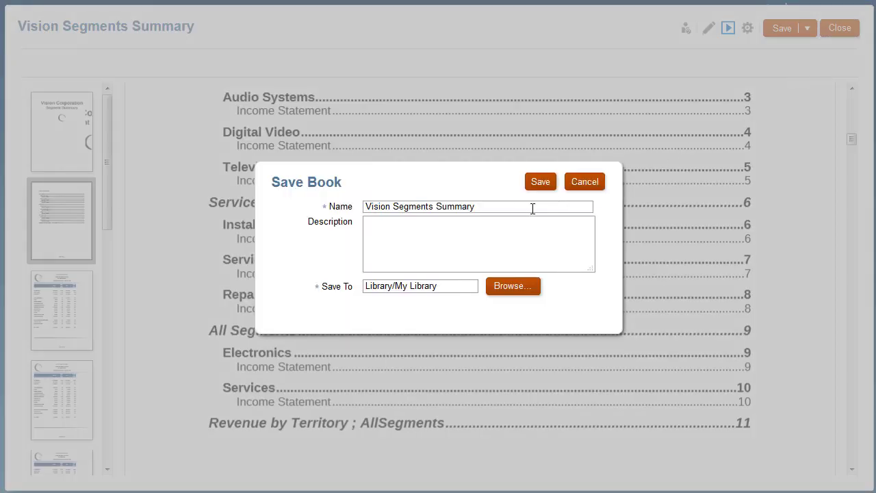
drag(515, 209, 401, 209)
text(Revenue by Segment)
click(540, 183)
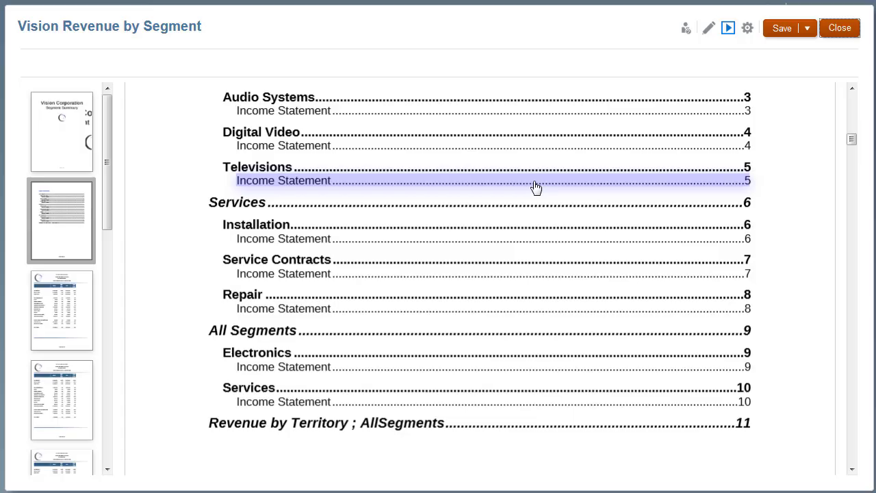
click(839, 28)
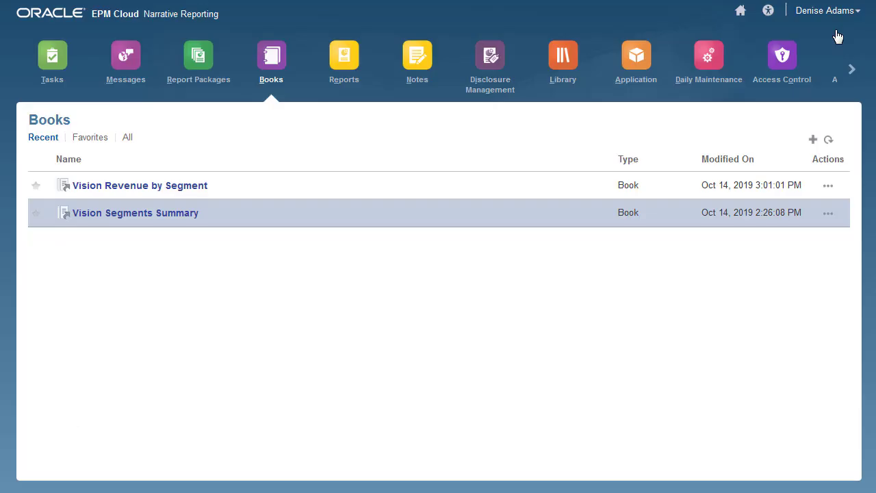